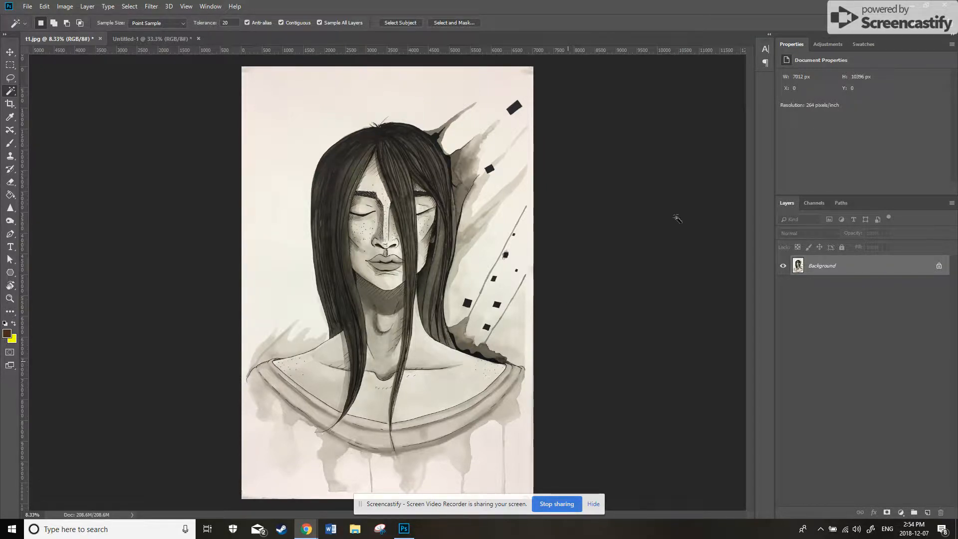
Apply a Levels adjustment with black point 13, midtones 0.88 and white point 238, and merge it into the Background.
click(828, 43)
click(798, 73)
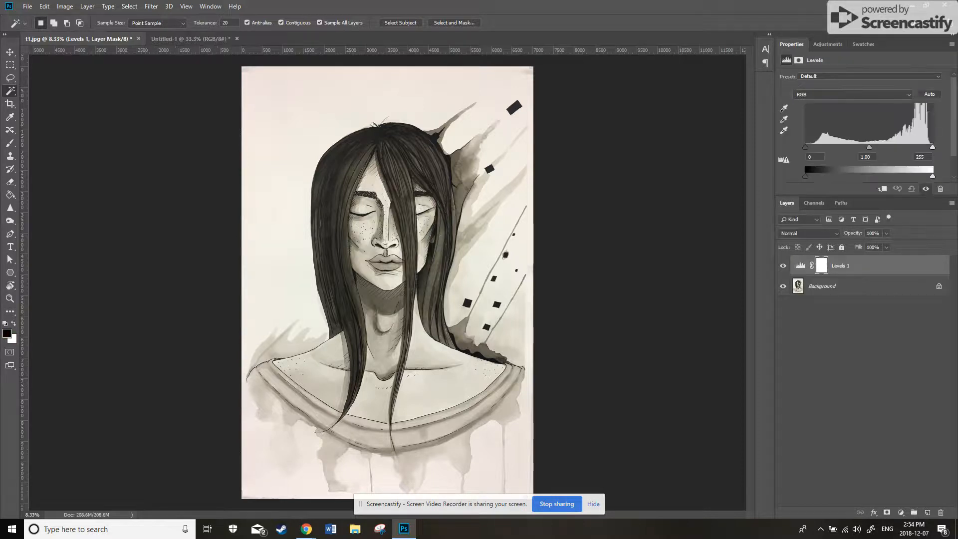
drag(804, 148, 812, 148)
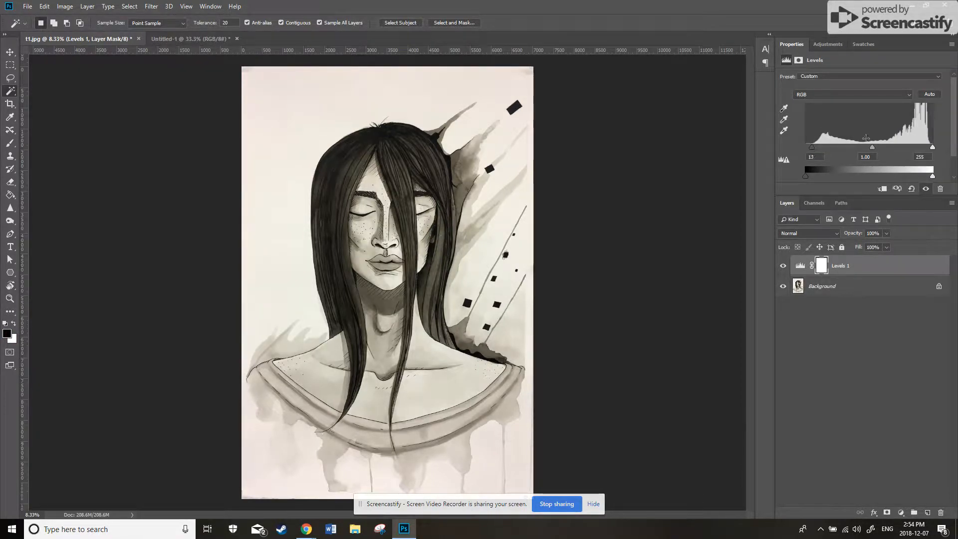
drag(933, 148, 872, 150)
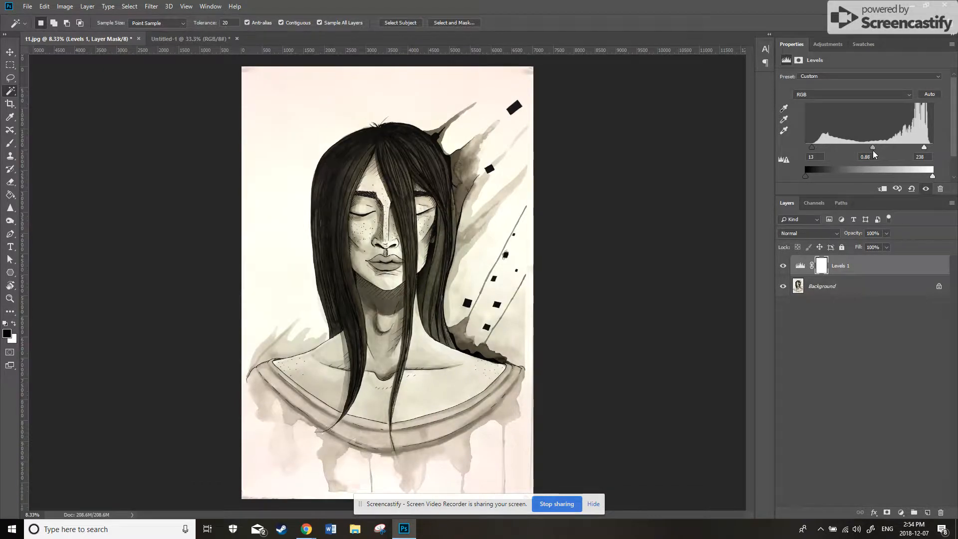
right_click(856, 261)
click(770, 409)
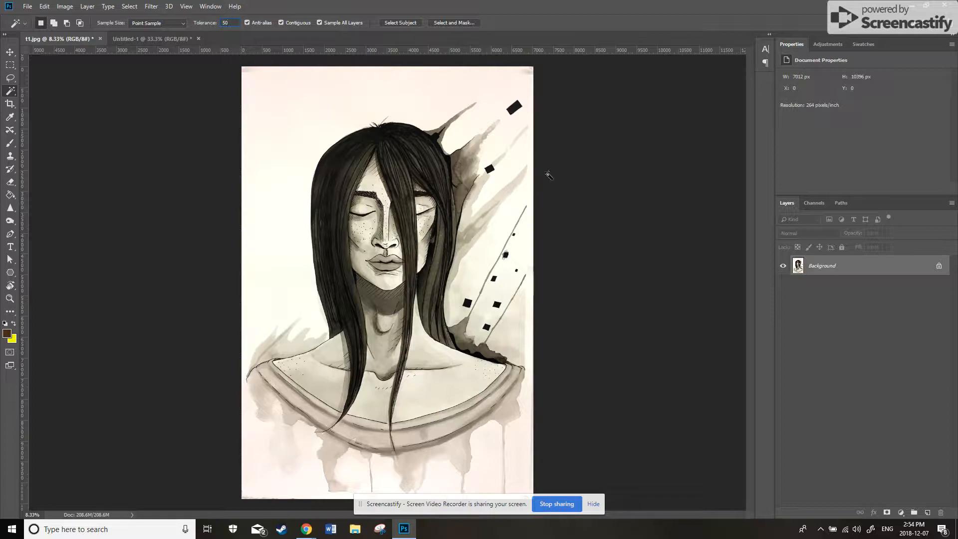
Select the dark hair with the Magic Wand at tolerance 50, and extend the selection to the chest, neck and background smoke at tolerance 20.
click(478, 232)
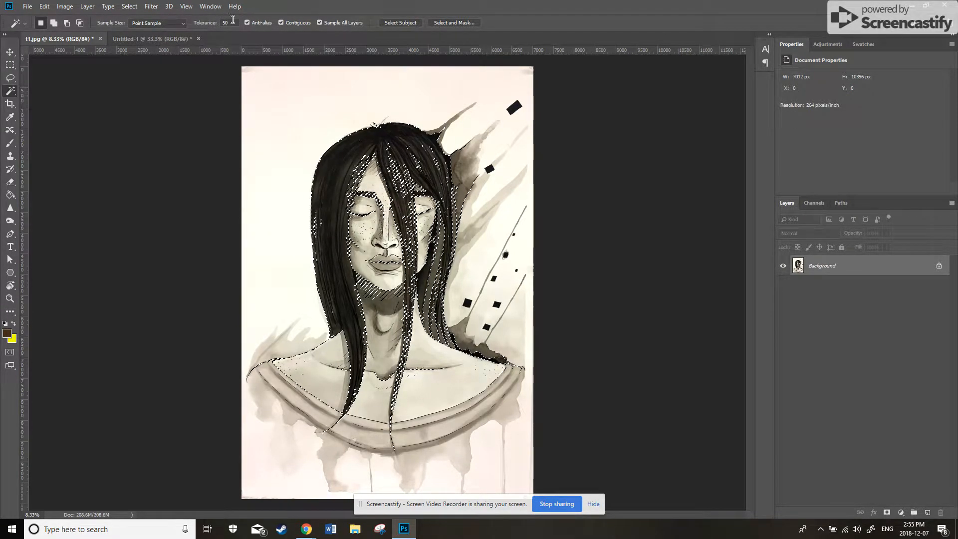
click(216, 23)
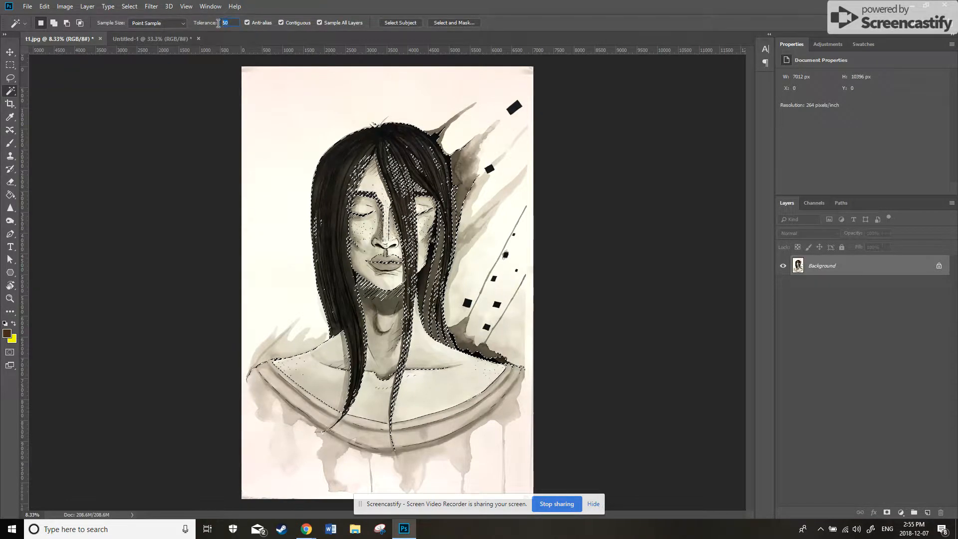
text(20)
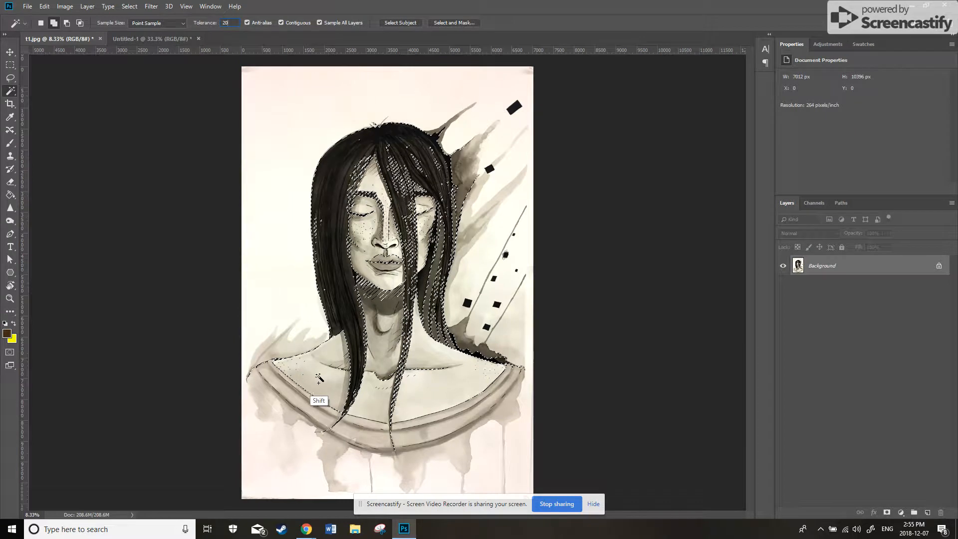
shift+click(410, 388)
shift+click(369, 394)
shift+click(384, 343)
shift+click(402, 302)
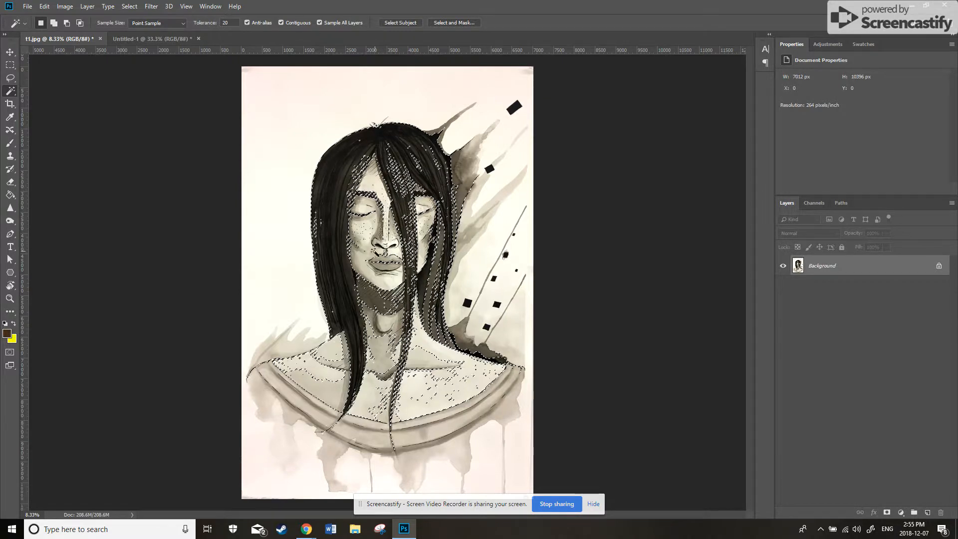
shift+click(318, 223)
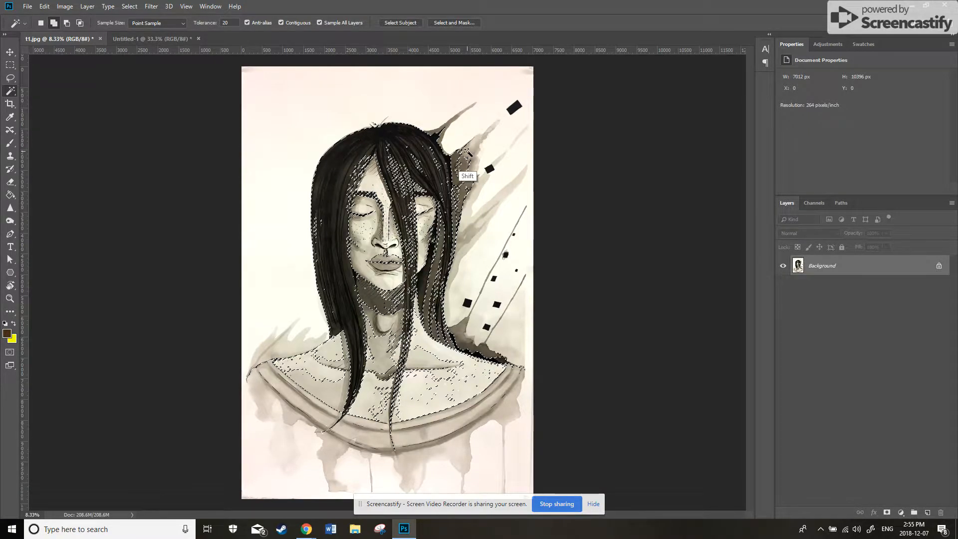
shift+click(483, 142)
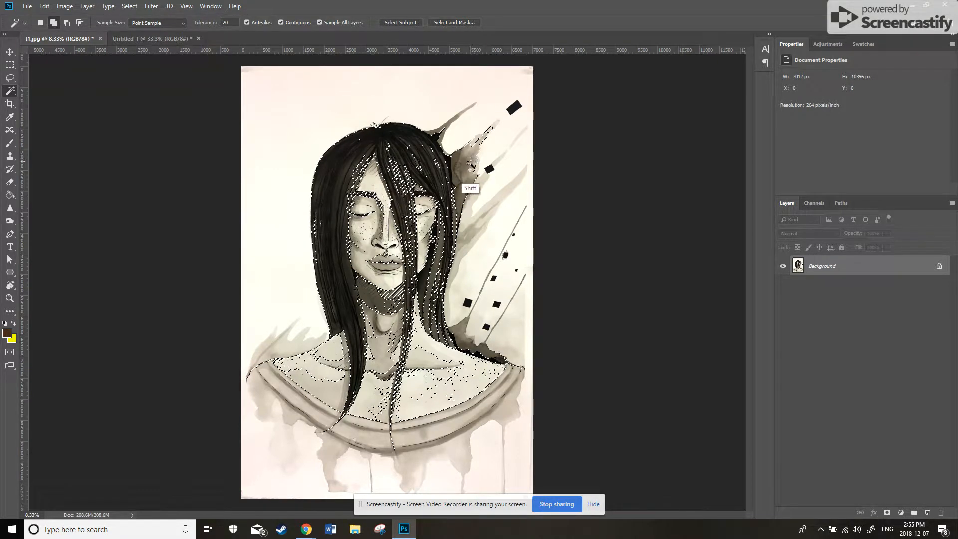
Try expanding the selection to similar tones across the whole image, and revert that expansion.
click(129, 6)
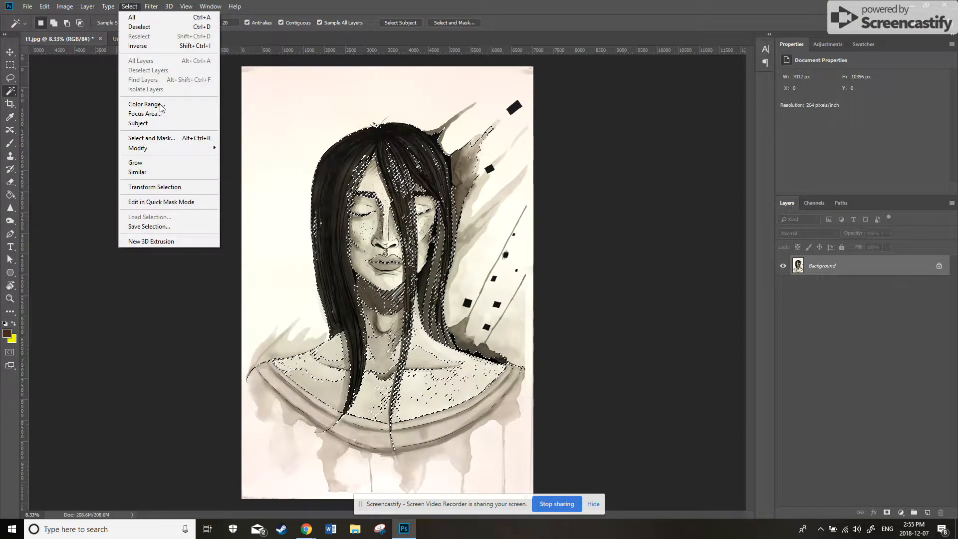
click(148, 175)
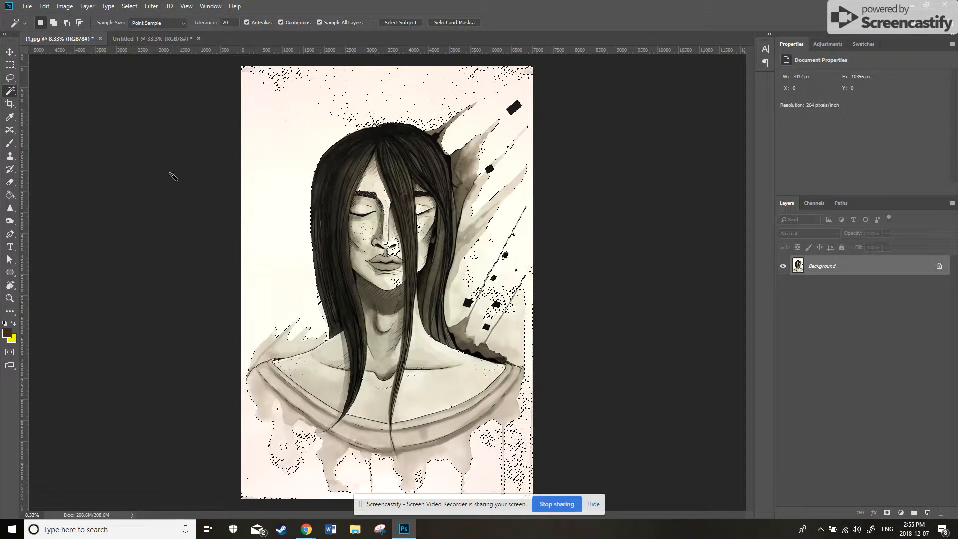
click(363, 259)
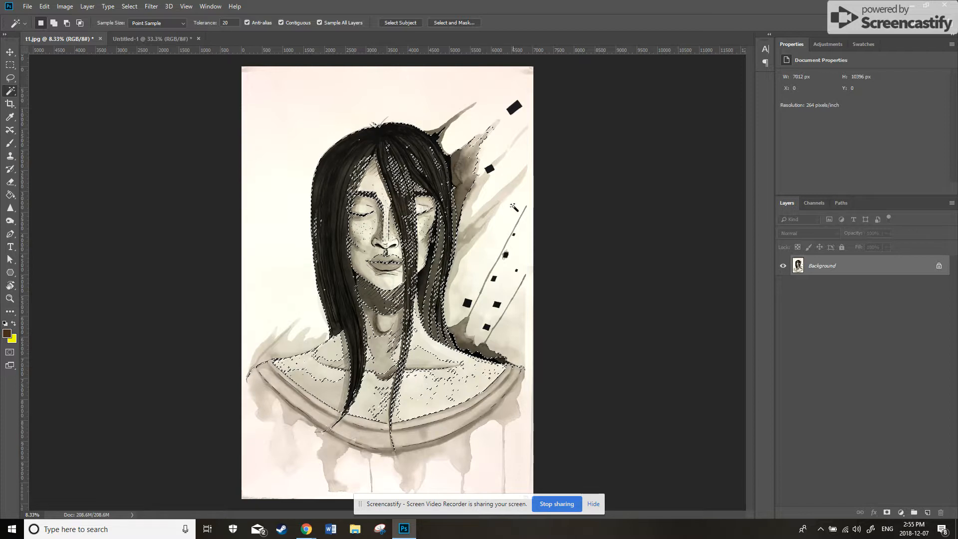
Add the hair strands crossing the forehead to the Magic Wand selection and try clearing the selection.
key(shift)
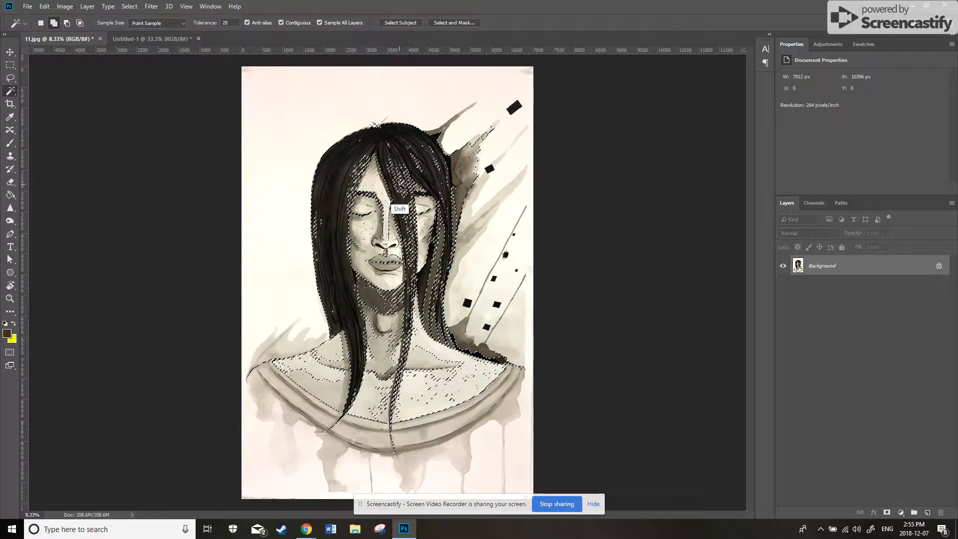
shift+click(393, 176)
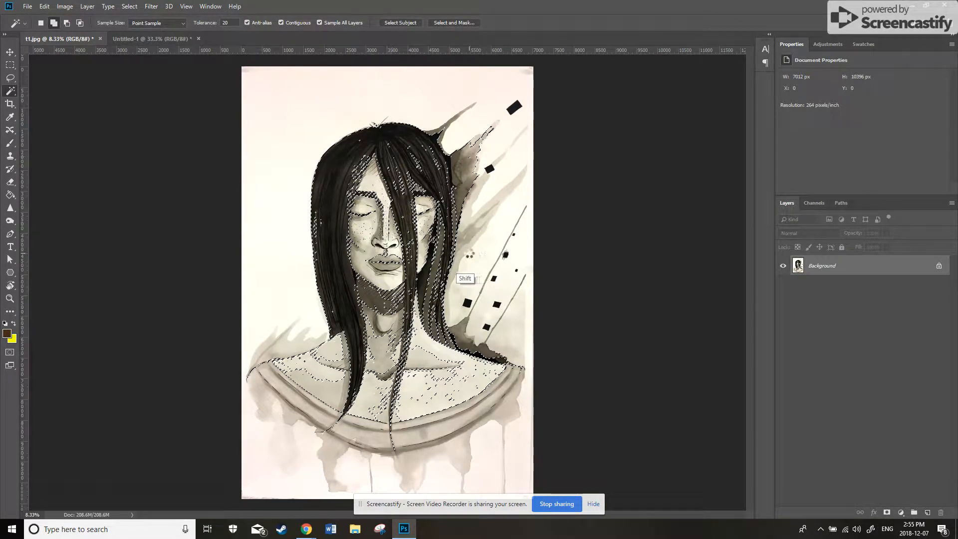
key(ctrl+d)
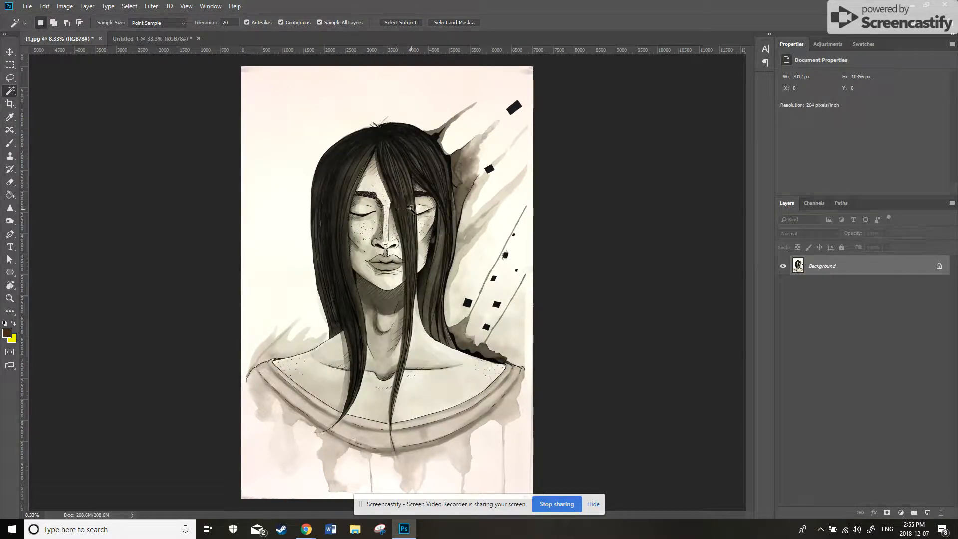
click(410, 213)
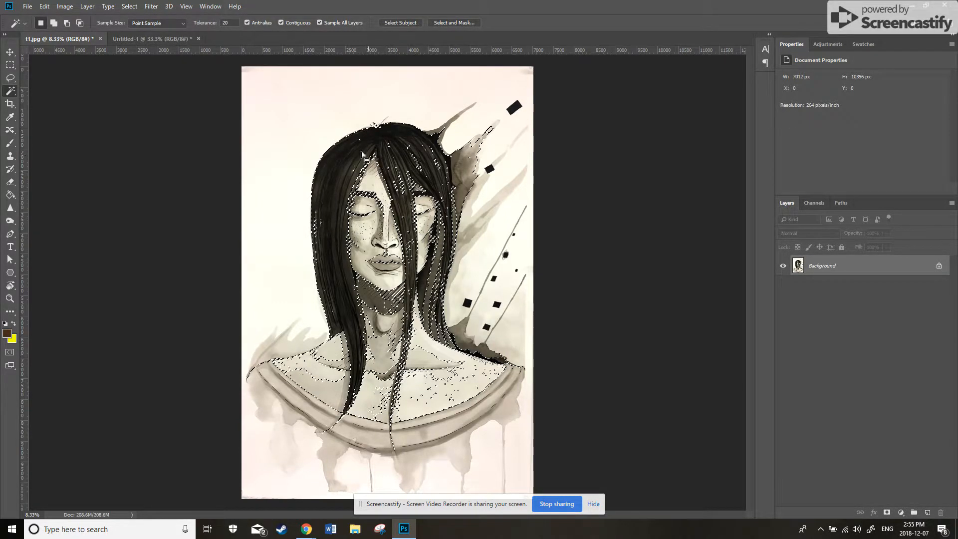
Replace the wand selection with a Magnetic Lasso outline around the woman's hair, shoulders and neckline.
key(l)
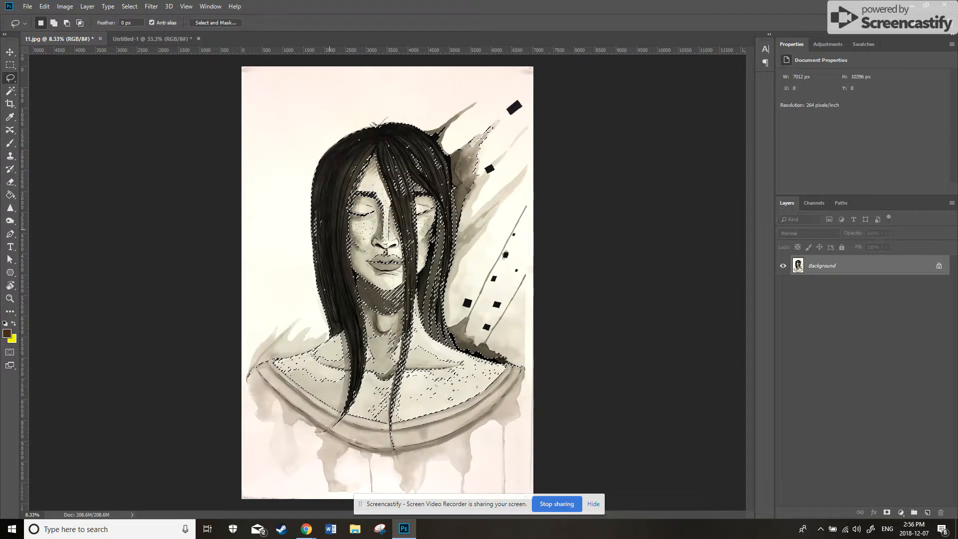
key(shift+l)
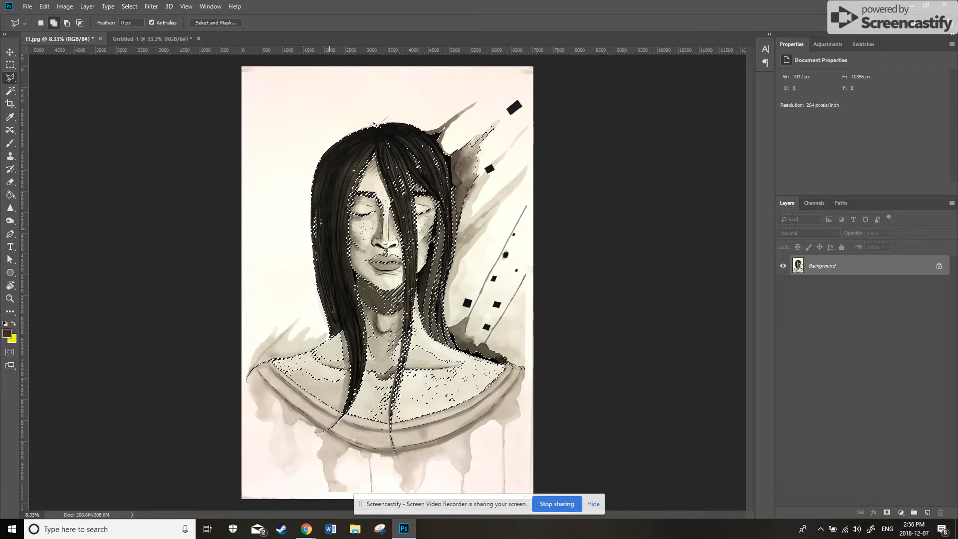
key(shift+l)
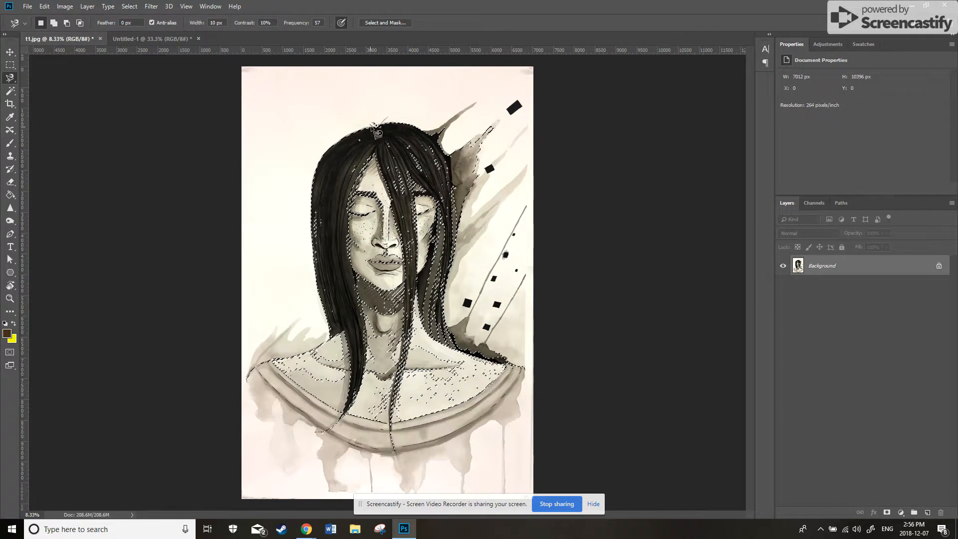
key(ctrl+d)
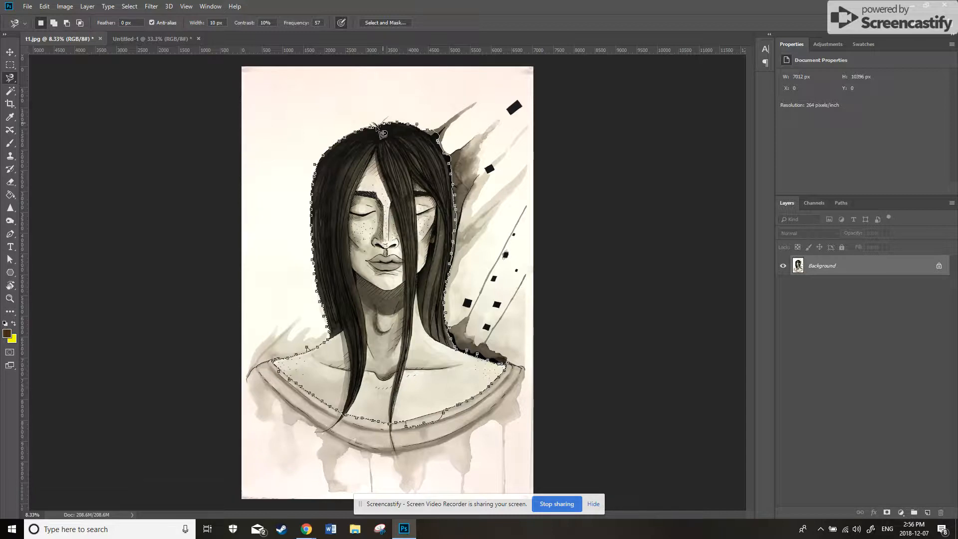
click(377, 133)
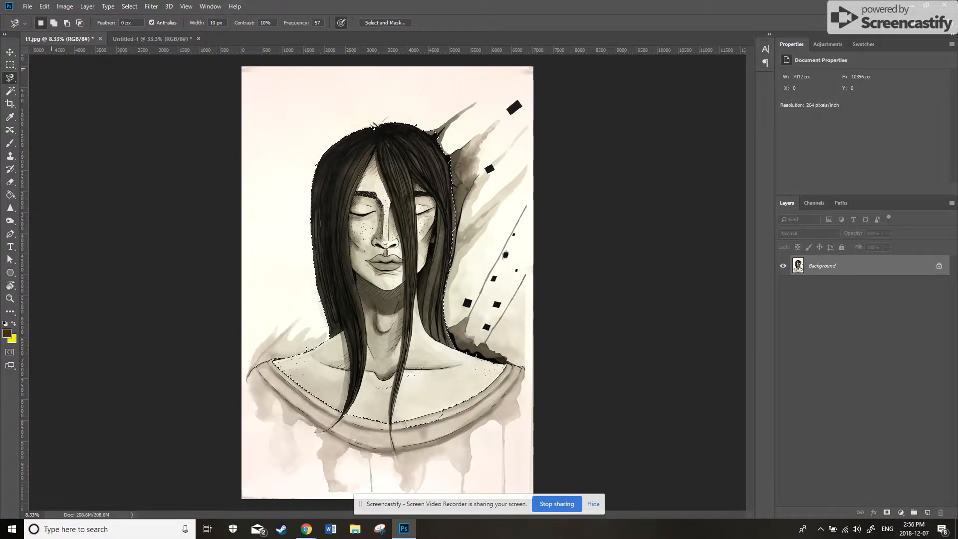
Subtract the stray spike above the shoulder on the image's left side from the selection with the Lasso.
key(shift+l)
key(ctrl+plus)
key(ctrl+plus)
key(ctrl+plus)
key(ctrl+plus)
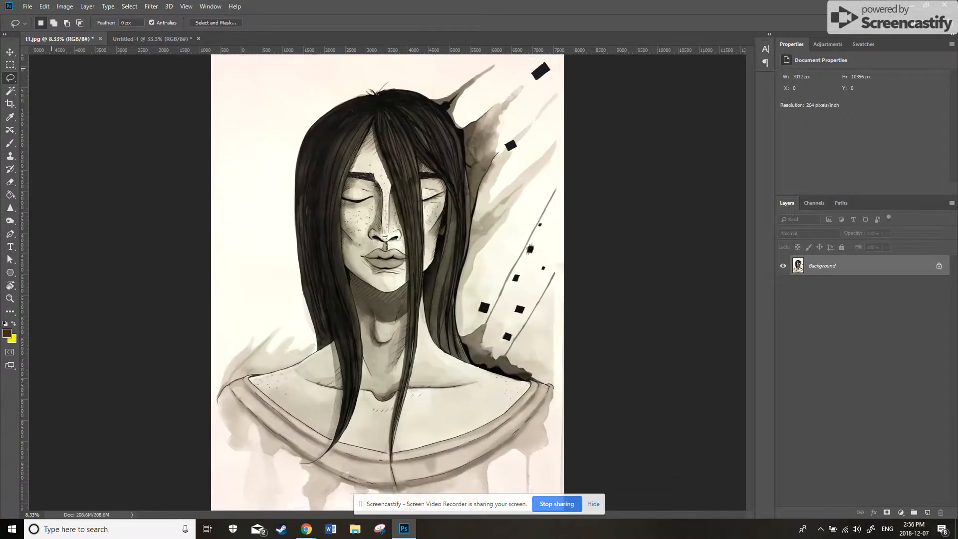
drag(270, 310, 546, 22)
drag(423, 292, 483, 275)
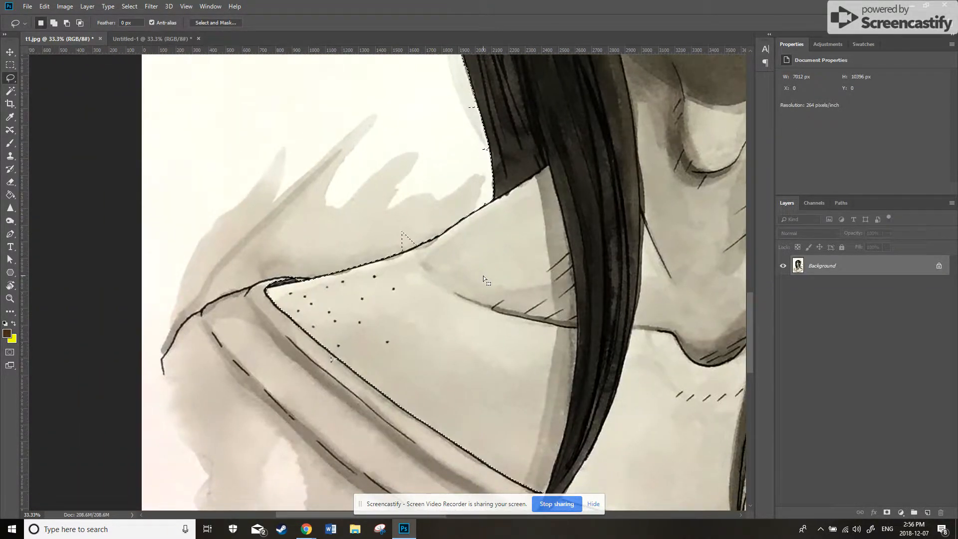
key(alt)
mouse_move(419, 243)
mouse_down()
mouse_move(392, 252)
mouse_move(393, 224)
mouse_move(426, 230)
mouse_up()
key(alt)
Add the black square beside the hair, above the shoulder on the image's right side, to the selection with the Lasso.
drag(529, 330, 24, 30)
drag(456, 239, 406, 483)
mouse_move(485, 281)
mouse_down()
mouse_move(432, 376)
mouse_move(411, 442)
mouse_up()
key(shift)
mouse_move(402, 165)
mouse_down()
mouse_move(394, 190)
mouse_move(422, 199)
mouse_move(429, 171)
mouse_move(410, 163)
mouse_up()
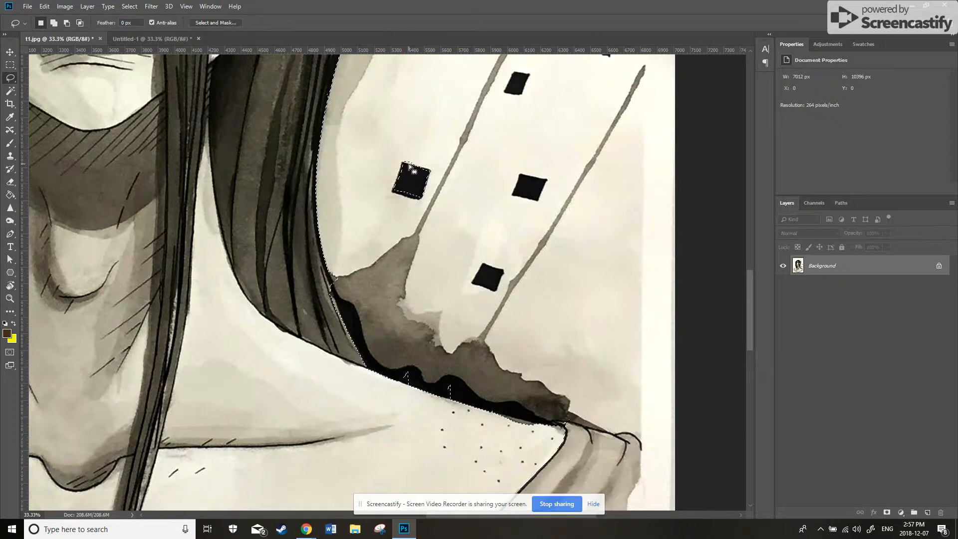
Widen the selection around that black square with the Lasso and subtract its interior to leave a thin border.
mouse_move(400, 161)
mouse_down()
mouse_move(390, 194)
mouse_move(421, 205)
mouse_move(434, 168)
mouse_move(400, 159)
mouse_move(398, 190)
mouse_up()
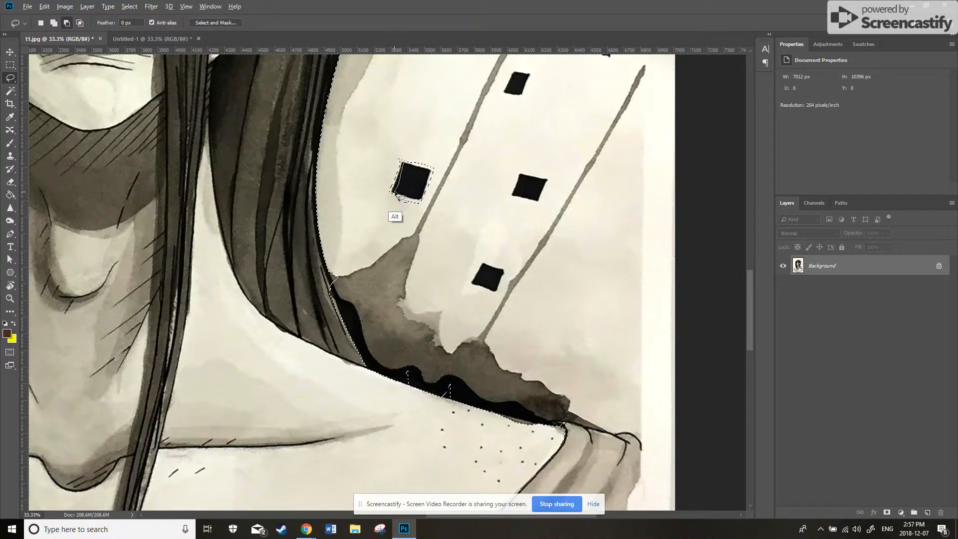
mouse_move(425, 205)
mouse_down()
mouse_move(432, 181)
mouse_move(410, 172)
mouse_up()
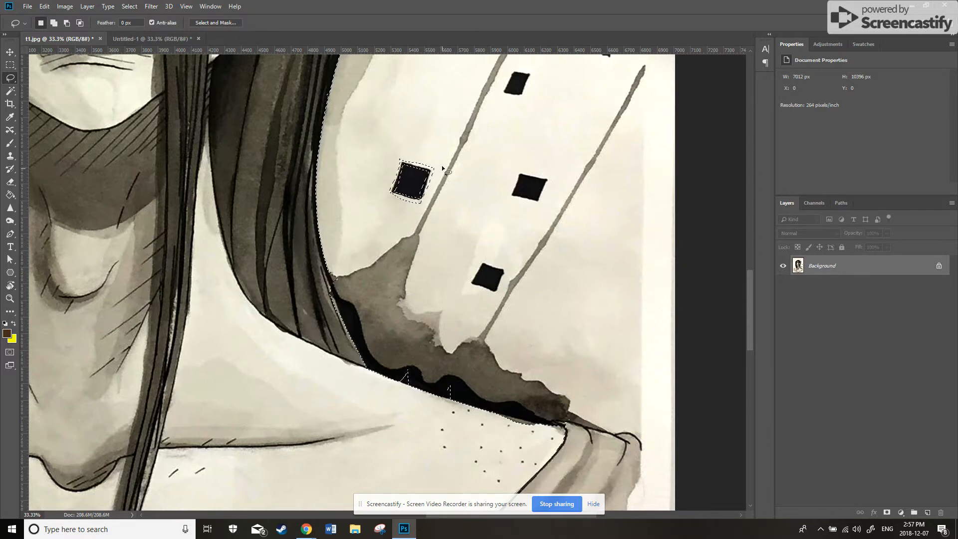
key(ctrl+minus)
key(ctrl+minus)
key(ctrl+minus)
key(ctrl+minus)
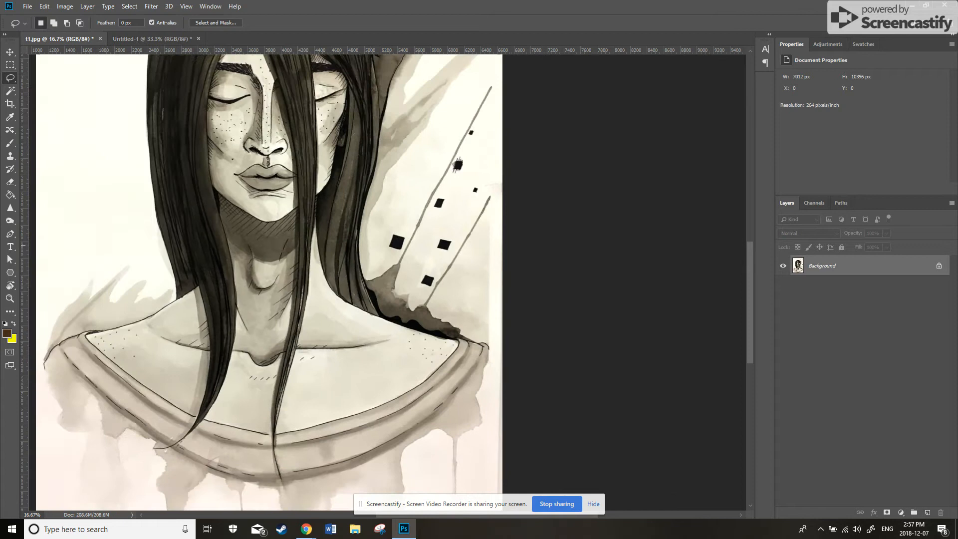
key(ctrl+minus)
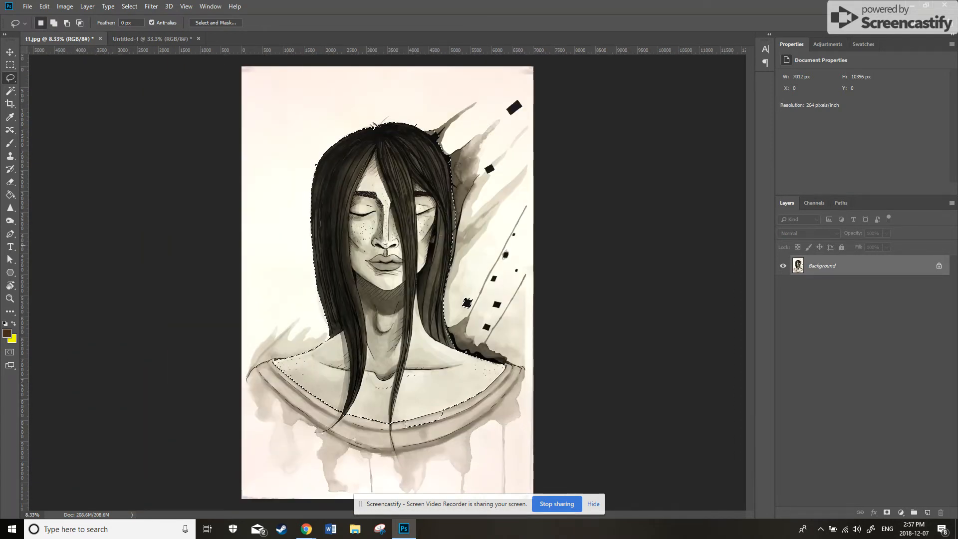